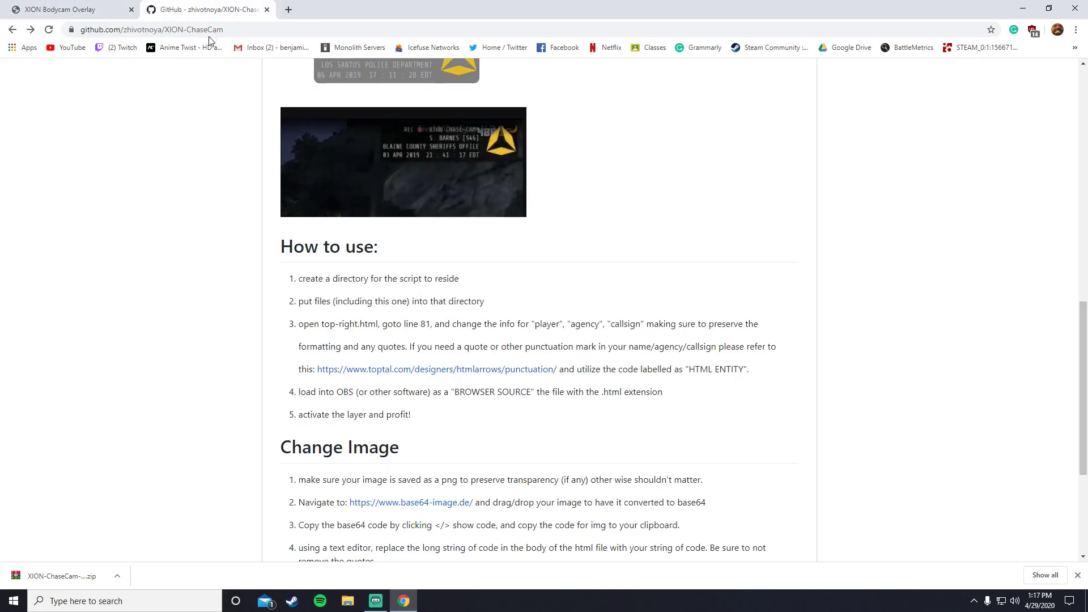
Download the XION-ChaseCam repository via Download ZIP and drag the archive onto the desktop
{"action": "scroll", "coordinate": [226, 170], "scroll_direction": "up", "scroll_amount": 5}
{"action": "scroll", "coordinate": [219, 161], "scroll_direction": "up", "scroll_amount": 6}
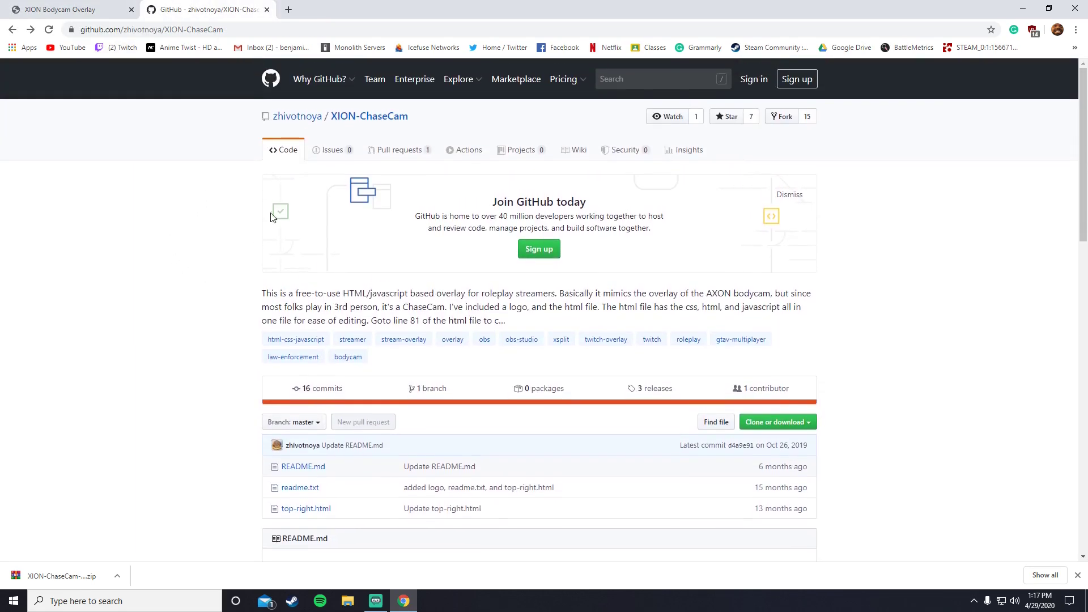
{"action": "left_click", "coordinate": [772, 424]}
{"action": "left_click", "coordinate": [766, 515]}
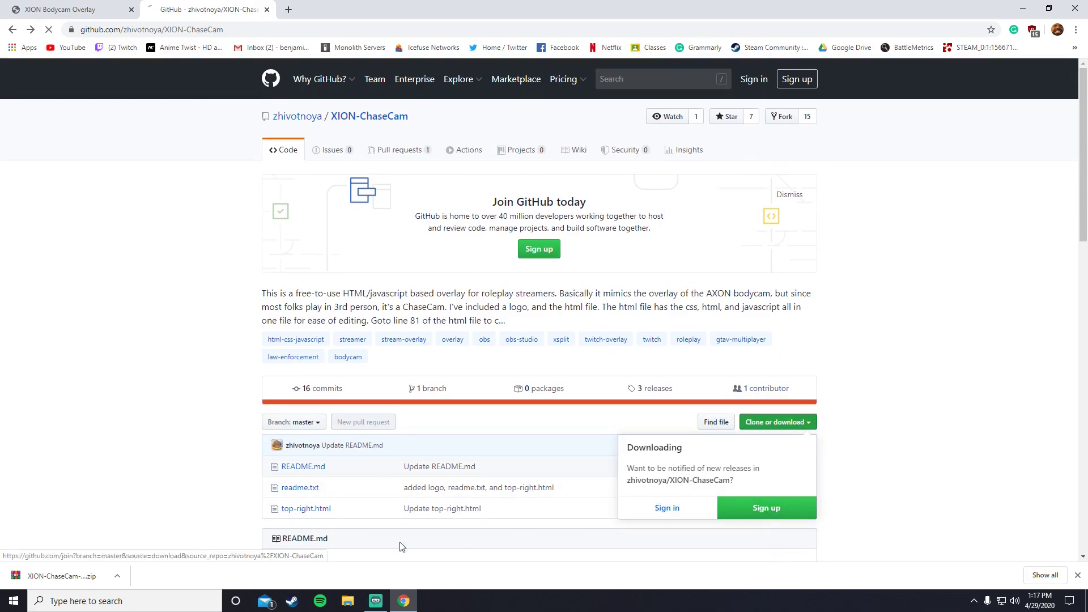
{"action": "left_click_drag", "start_coordinate": [63, 576], "coordinate": [309, 169]}
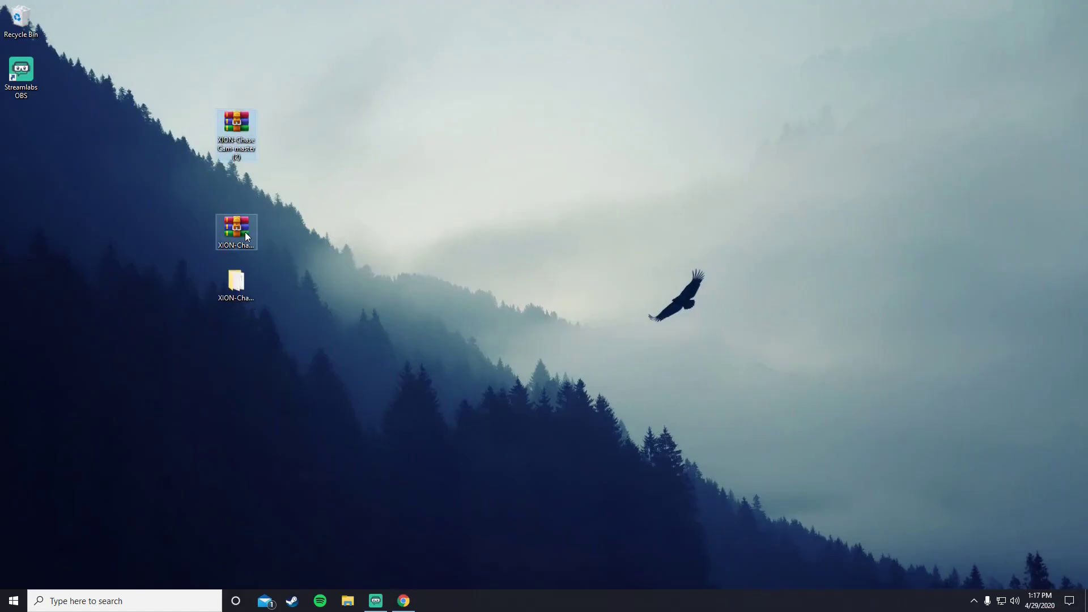
Recycle the duplicate zip, use Extract Here on XION-ChaseCam-master, and open the extracted folder
{"action": "left_click_drag", "start_coordinate": [233, 125], "coordinate": [20, 19]}
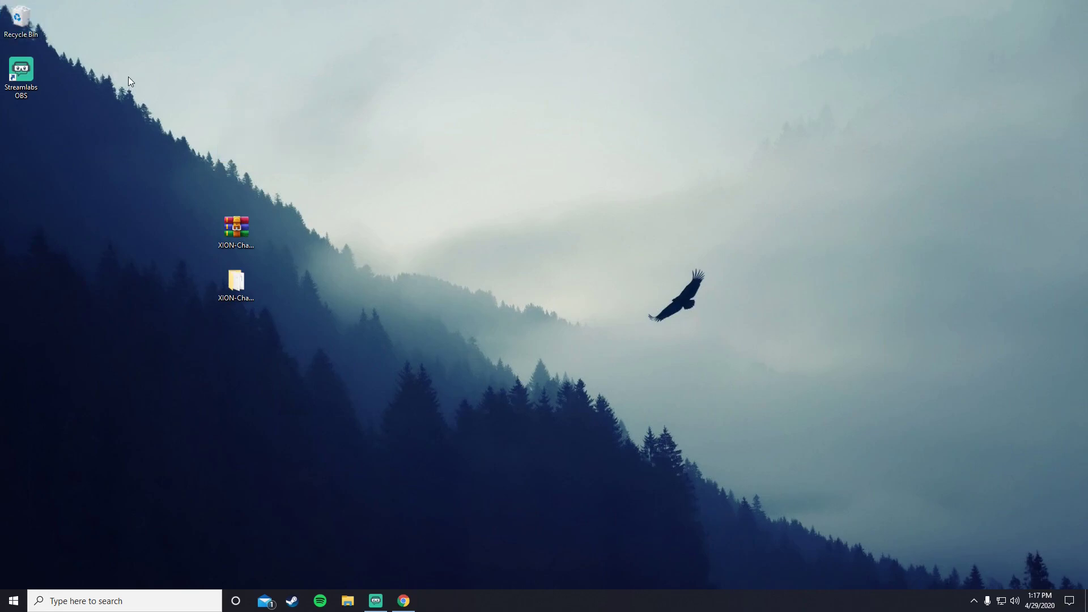
{"action": "right_click", "coordinate": [246, 236]}
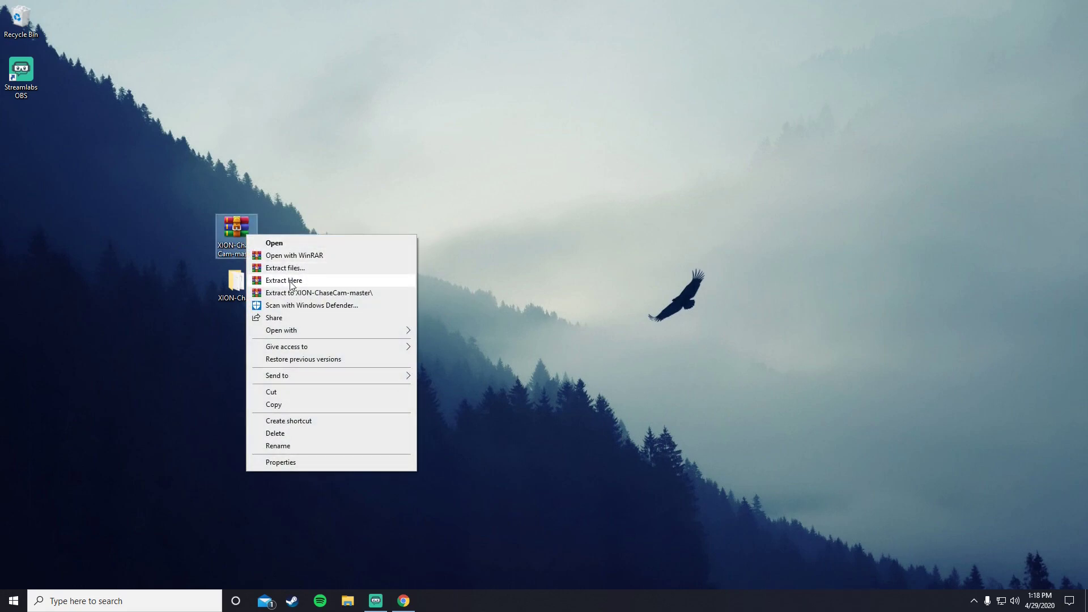
{"action": "left_click", "coordinate": [291, 281]}
{"action": "left_click_drag", "start_coordinate": [235, 282], "coordinate": [308, 142]}
{"action": "double_click", "coordinate": [309, 142]}
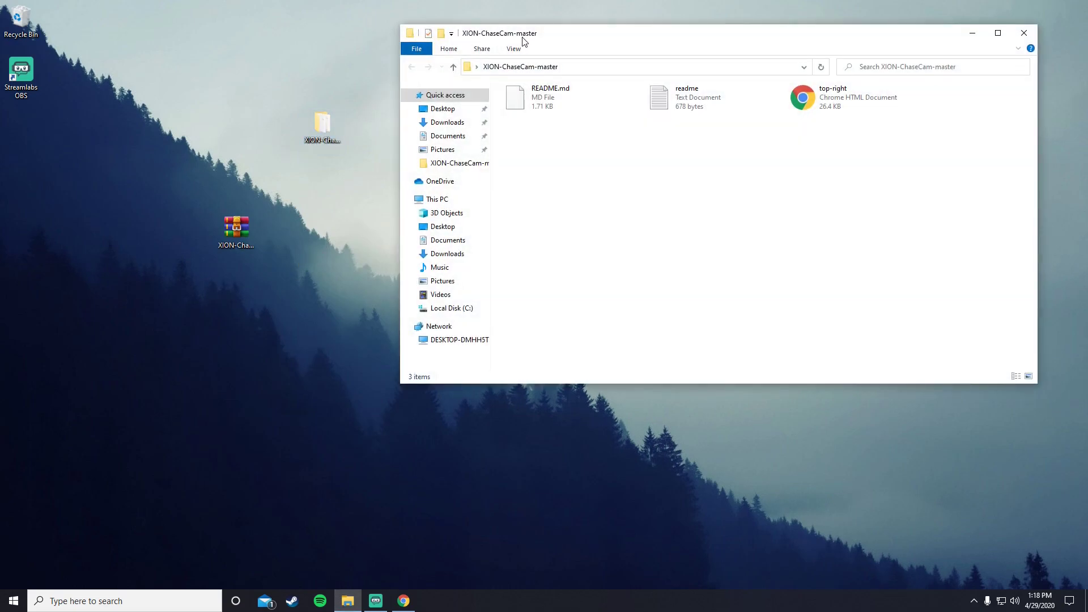
Read the readme in Notepad, noting the 'goto line 81' instruction, then close it
{"action": "double_click", "coordinate": [703, 98]}
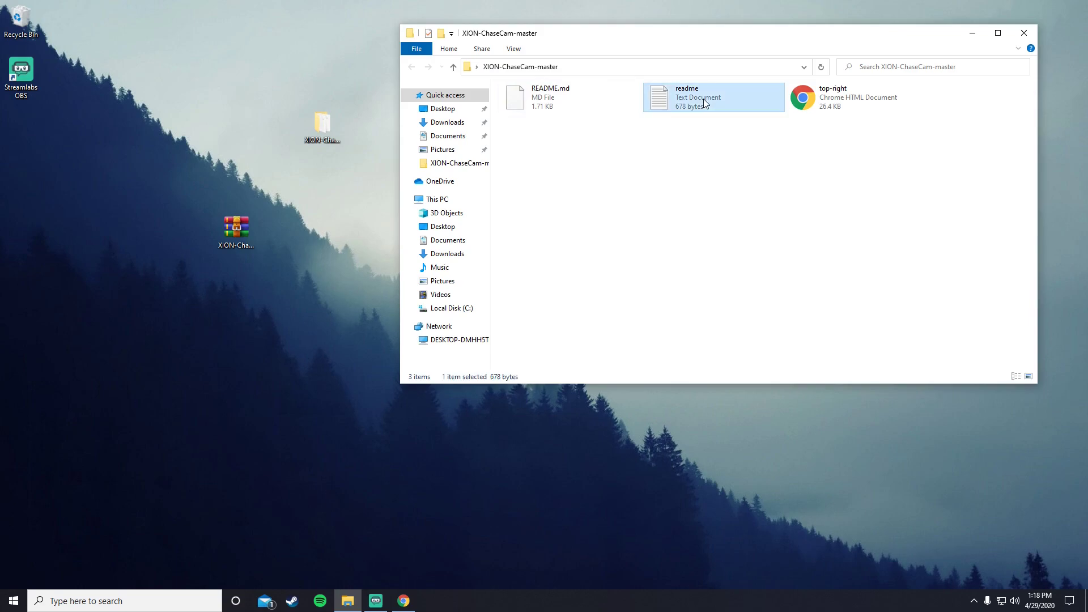
{"action": "left_click_drag", "start_coordinate": [628, 236], "coordinate": [95, 99]}
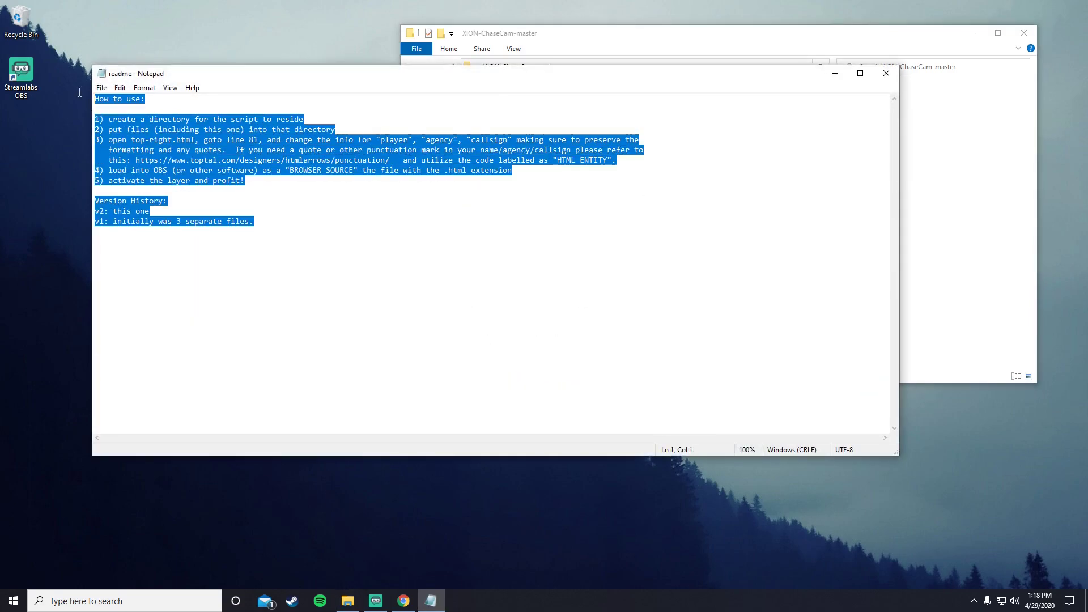
{"action": "left_click", "coordinate": [371, 311]}
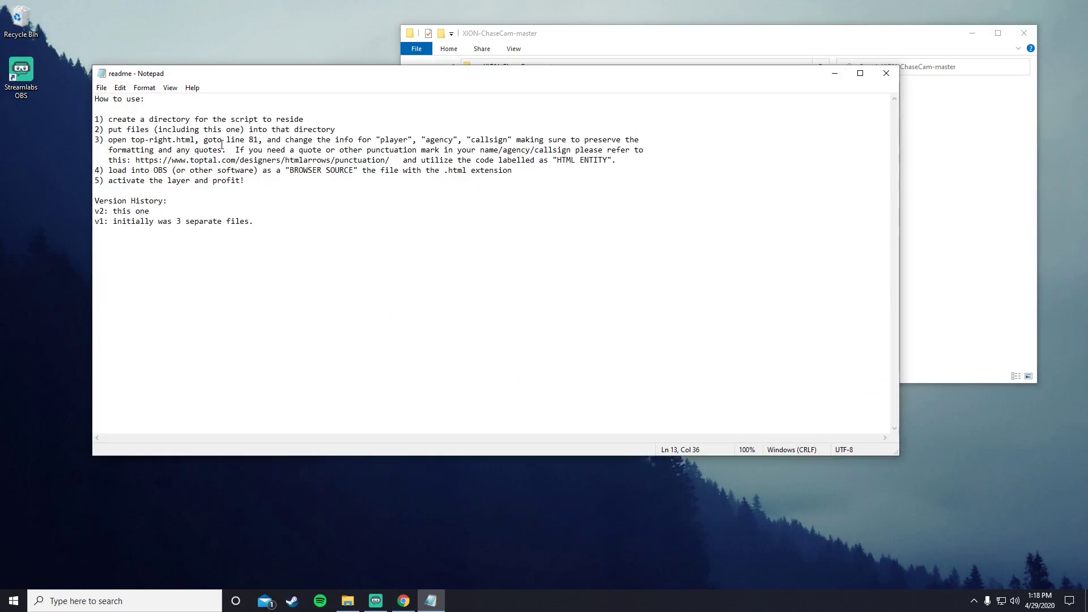
{"action": "left_click_drag", "start_coordinate": [204, 140], "coordinate": [262, 140]}
{"action": "left_click", "coordinate": [419, 287]}
{"action": "left_click", "coordinate": [886, 73]}
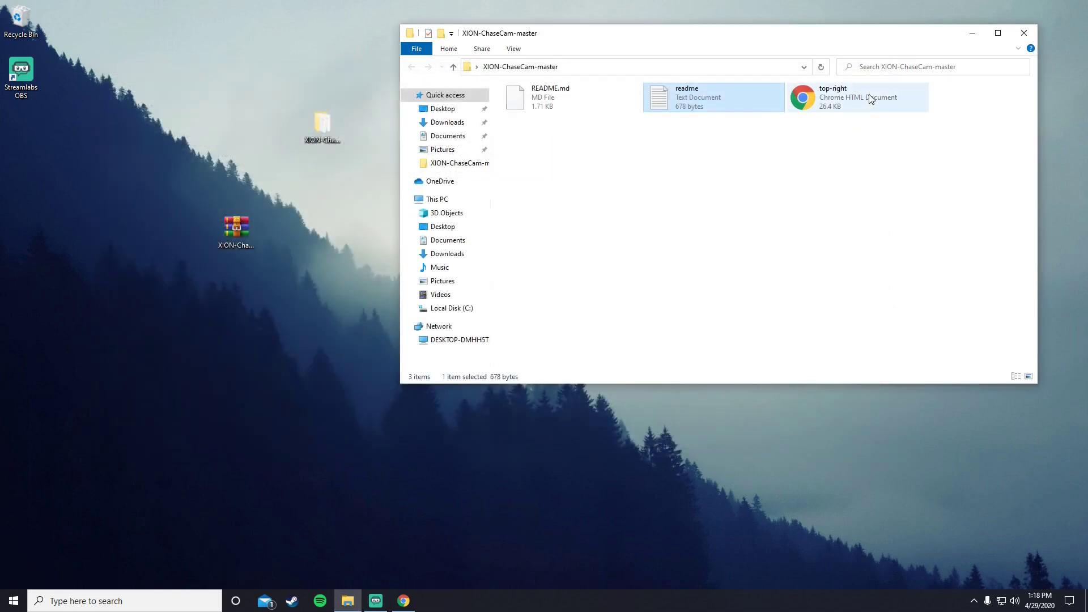
Bring up the Open with app choices for the top-right HTML file
{"action": "left_click", "coordinate": [858, 104]}
{"action": "right_click", "coordinate": [858, 103]}
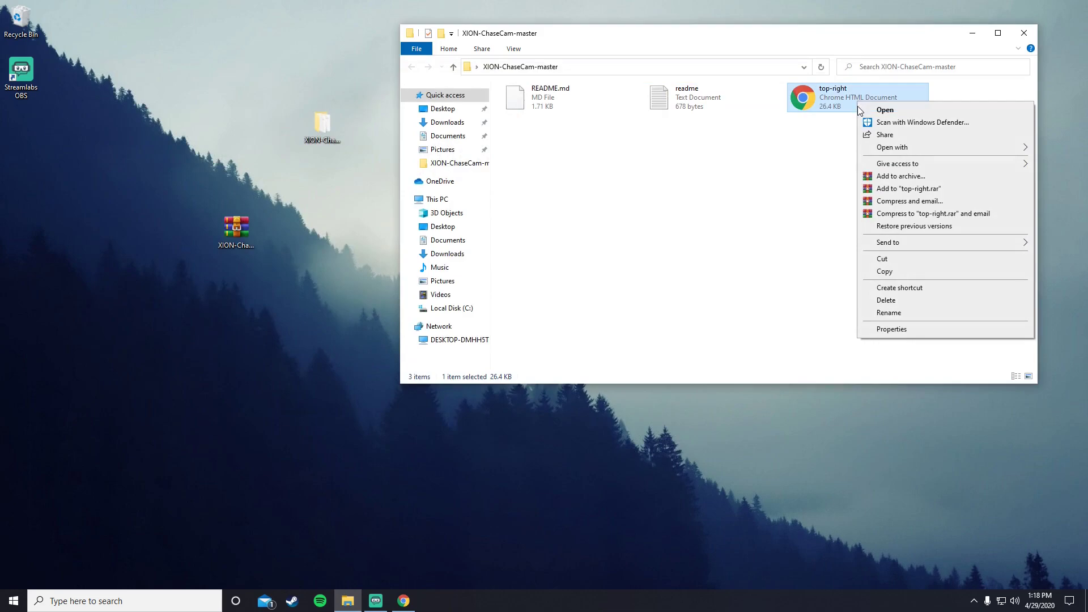
{"action": "mouse_move", "coordinate": [884, 147]}
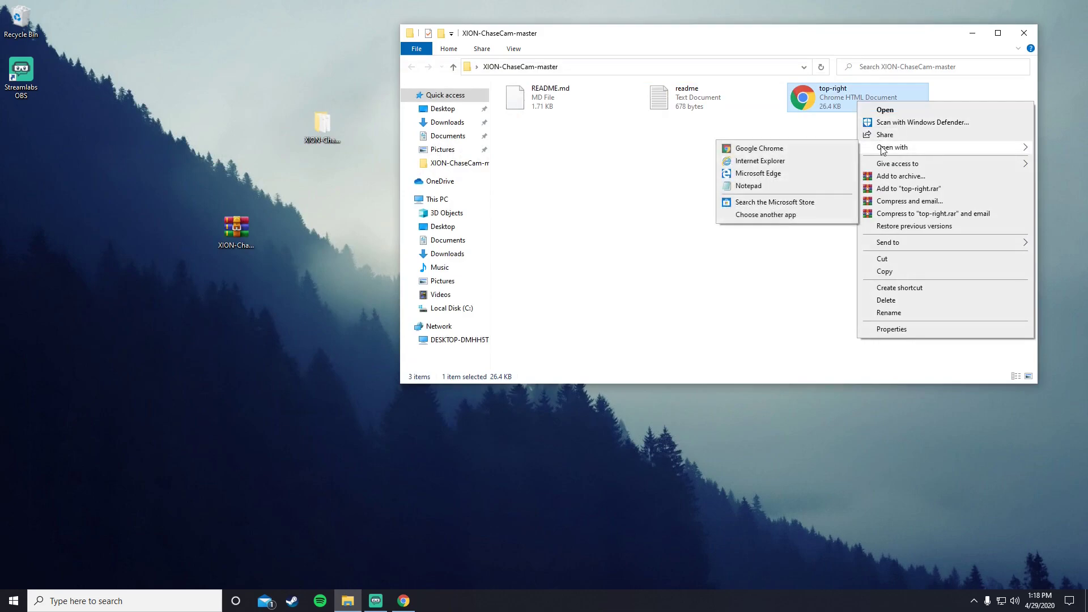
Open top-right in Notepad and jump to line 81
{"action": "left_click", "coordinate": [808, 189]}
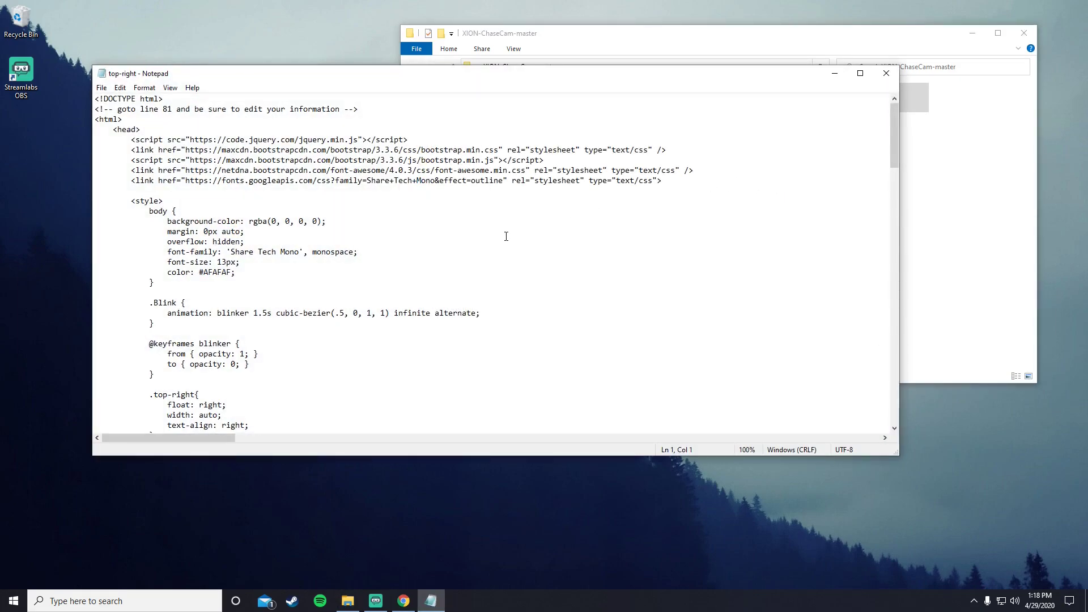
{"action": "key", "text": "ctrl+g"}
{"action": "type", "text": "81"}
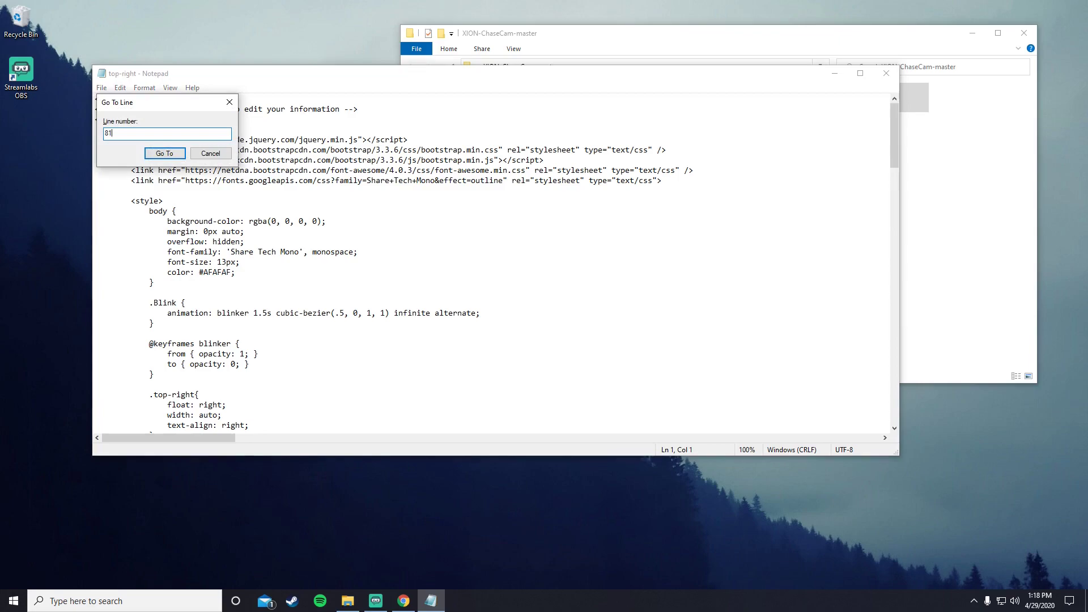
{"action": "key", "text": "Return"}
{"action": "scroll", "coordinate": [177, 264], "scroll_direction": "down", "scroll_amount": 7}
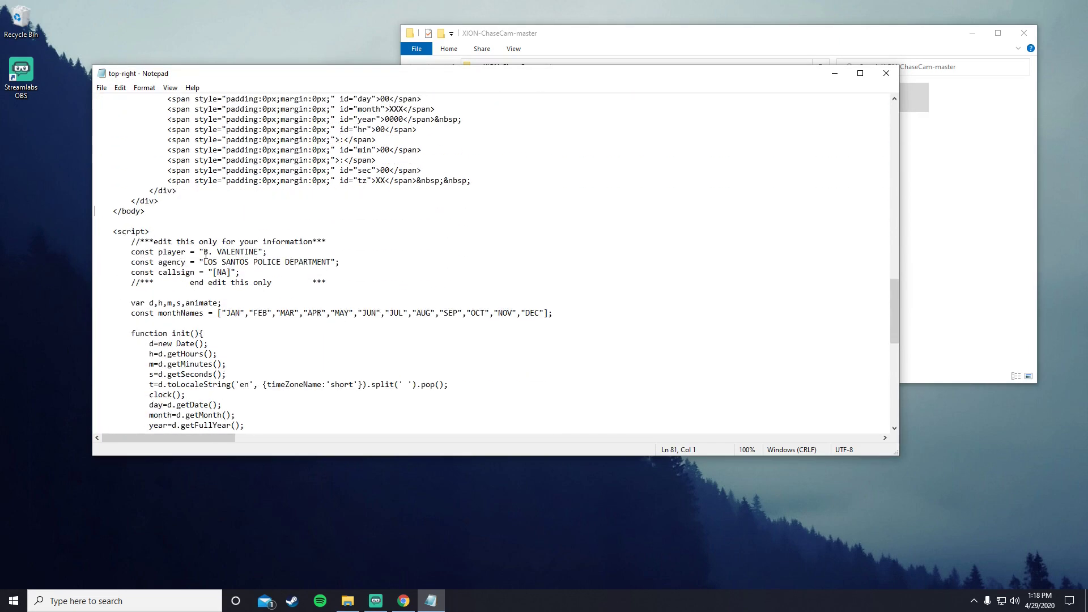
Fill in the player name, agency and callsign values, then save and close the file
{"action": "left_click_drag", "start_coordinate": [204, 253], "coordinate": [255, 256]}
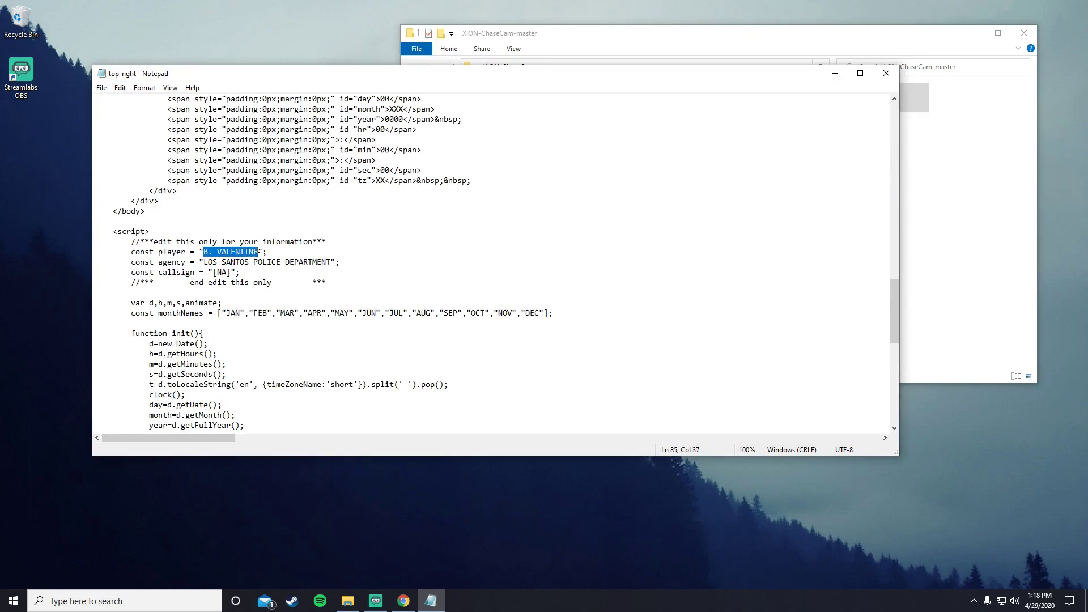
{"action": "left_click", "coordinate": [259, 252]}
{"action": "left_click_drag", "start_coordinate": [259, 253], "coordinate": [327, 265]}
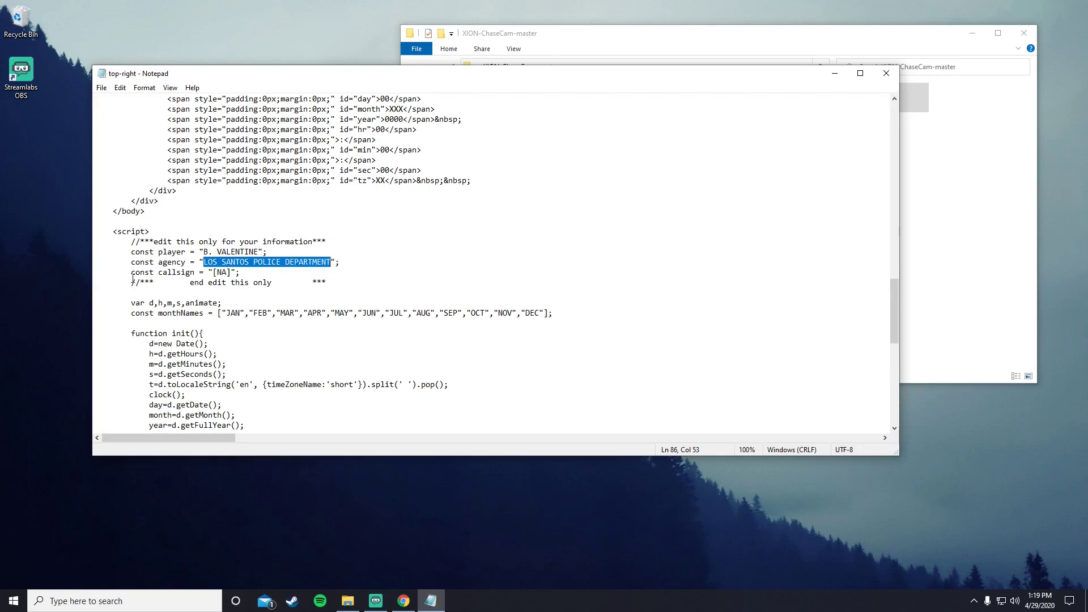
{"action": "double_click", "coordinate": [223, 273]}
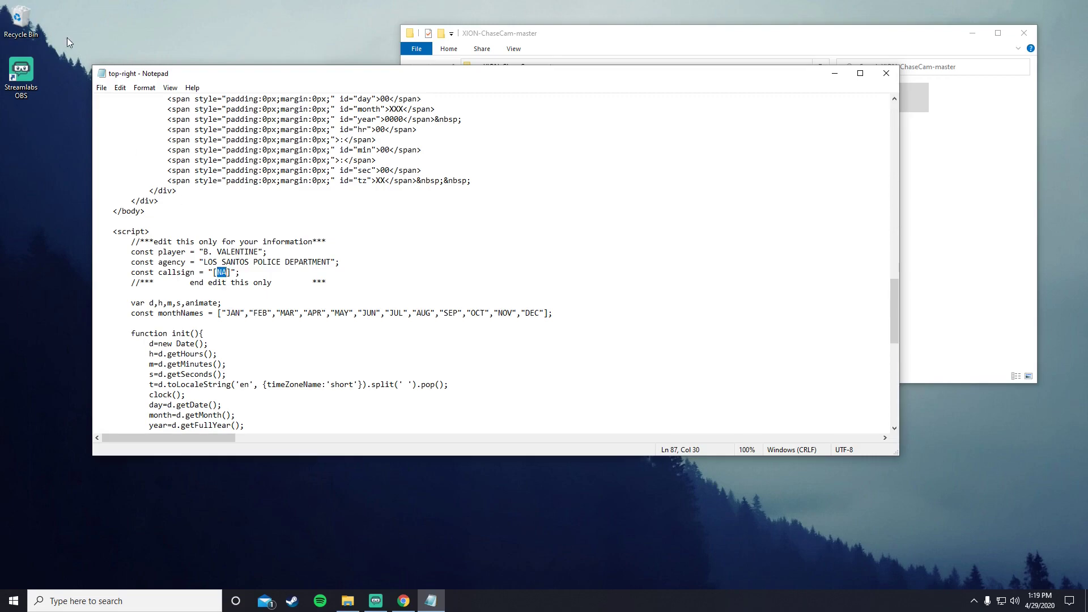
{"action": "left_click", "coordinate": [101, 88]}
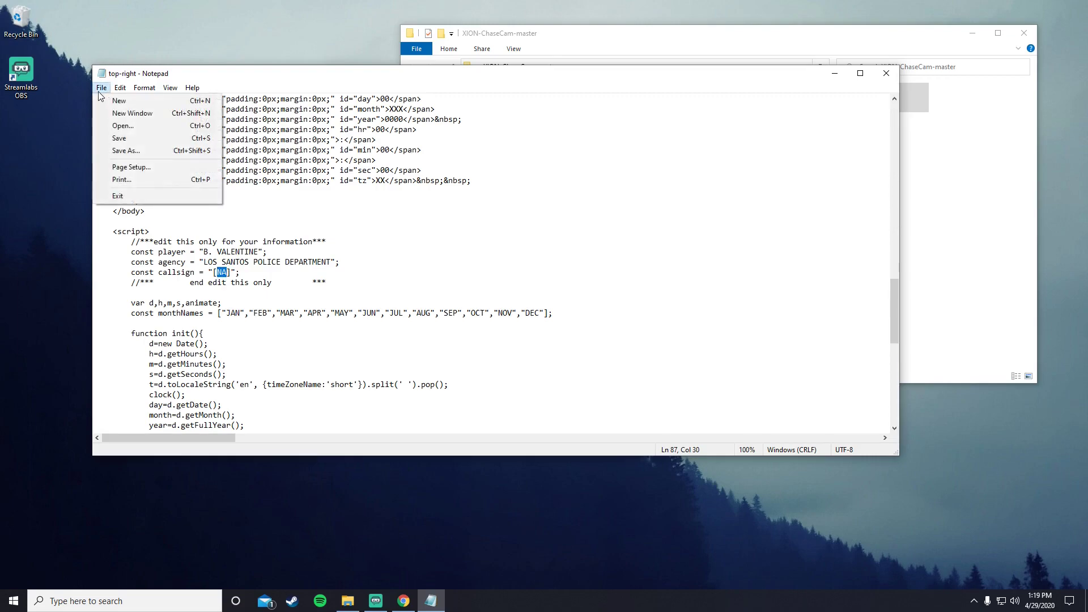
{"action": "left_click", "coordinate": [123, 138]}
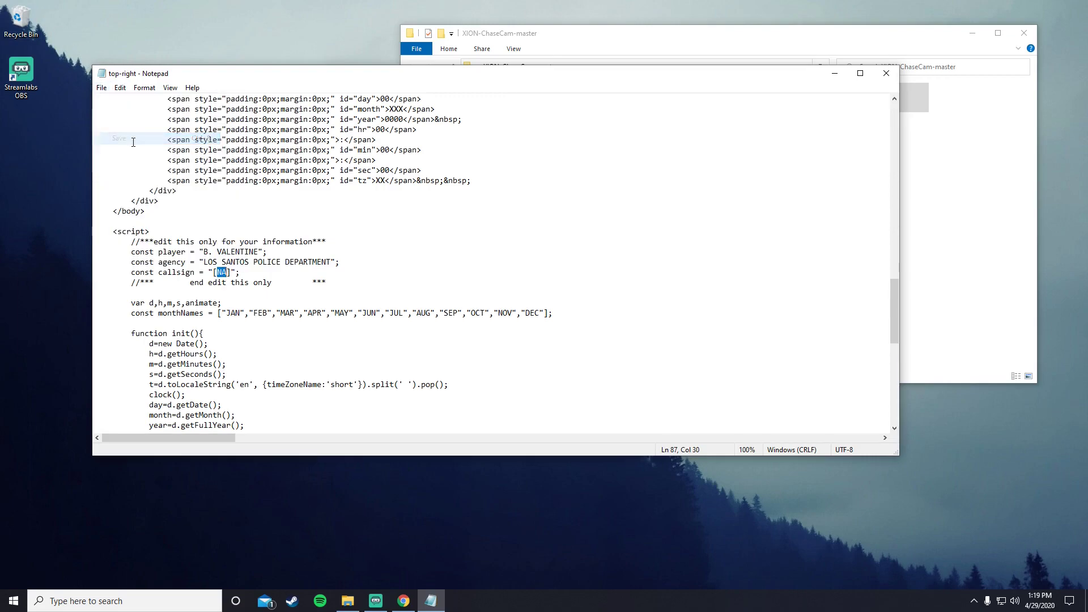
{"action": "left_click", "coordinate": [886, 73]}
Preview the edited top-right file in Chrome, then switch to Streamlabs OBS
{"action": "right_click", "coordinate": [862, 106]}
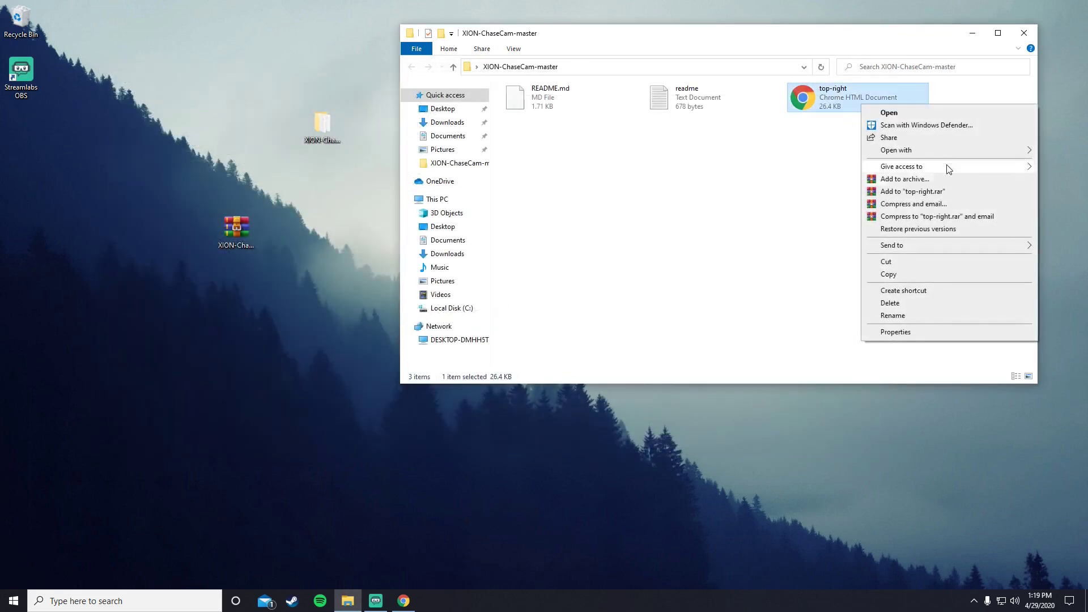
{"action": "mouse_move", "coordinate": [901, 155]}
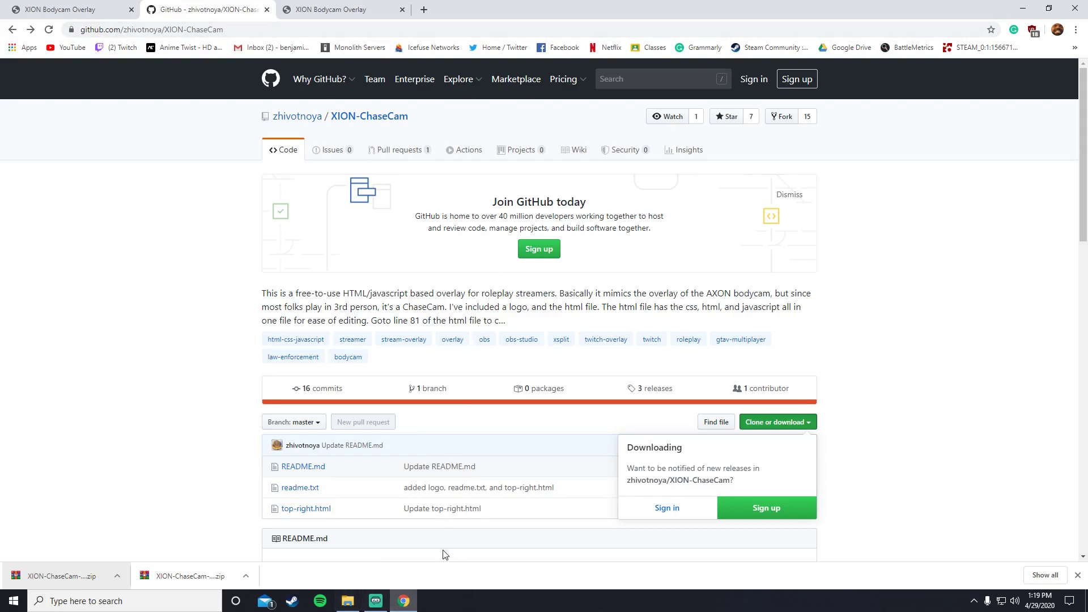
{"action": "left_click", "coordinate": [376, 602]}
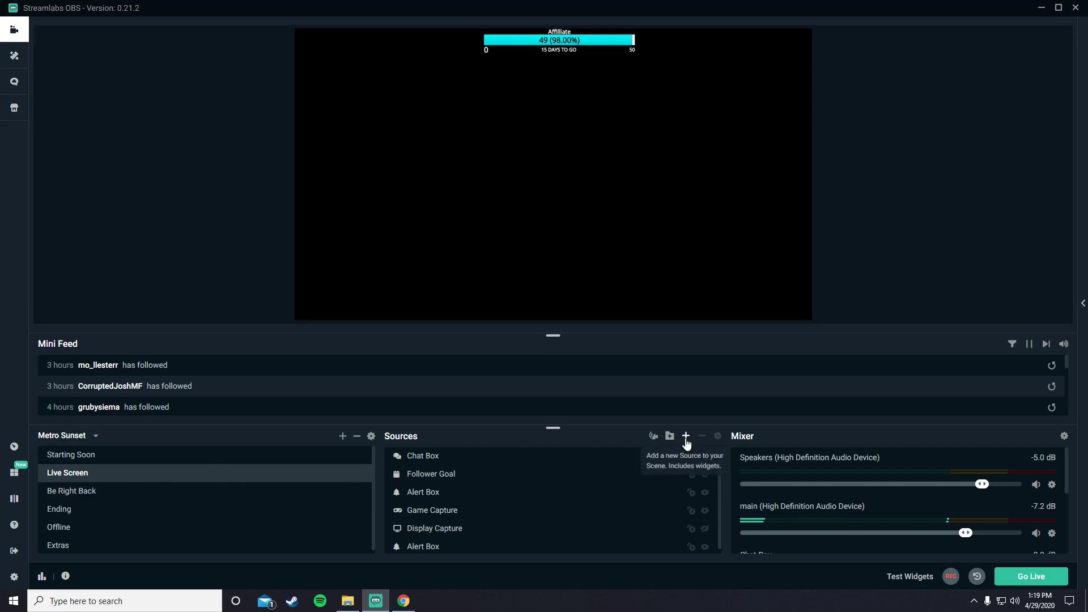
Add a new Browser Source to the scene named 'bodycam'
{"action": "left_click", "coordinate": [686, 437]}
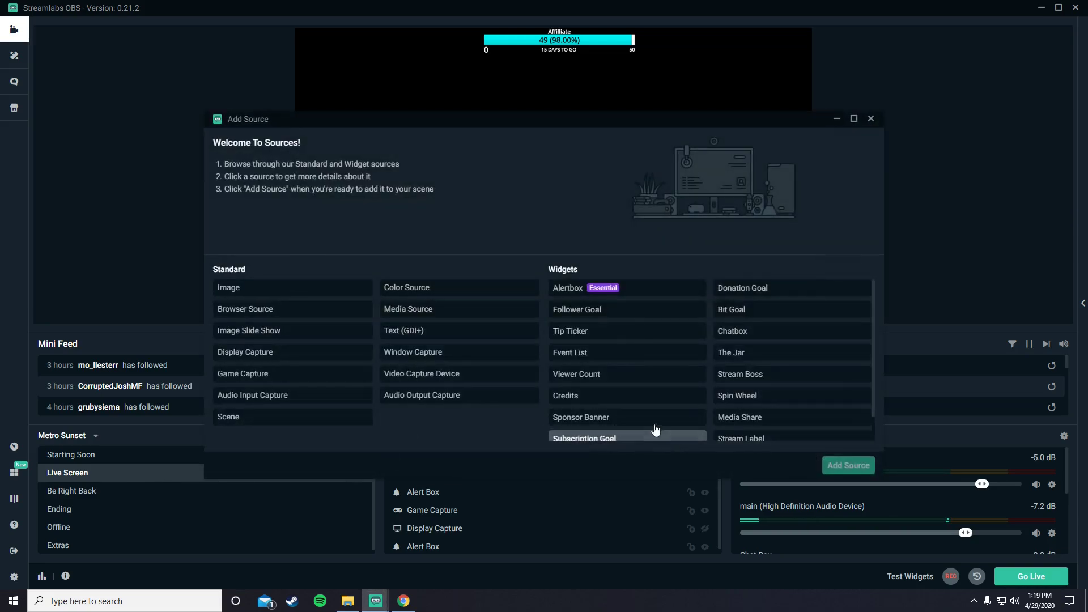
{"action": "left_click", "coordinate": [265, 311]}
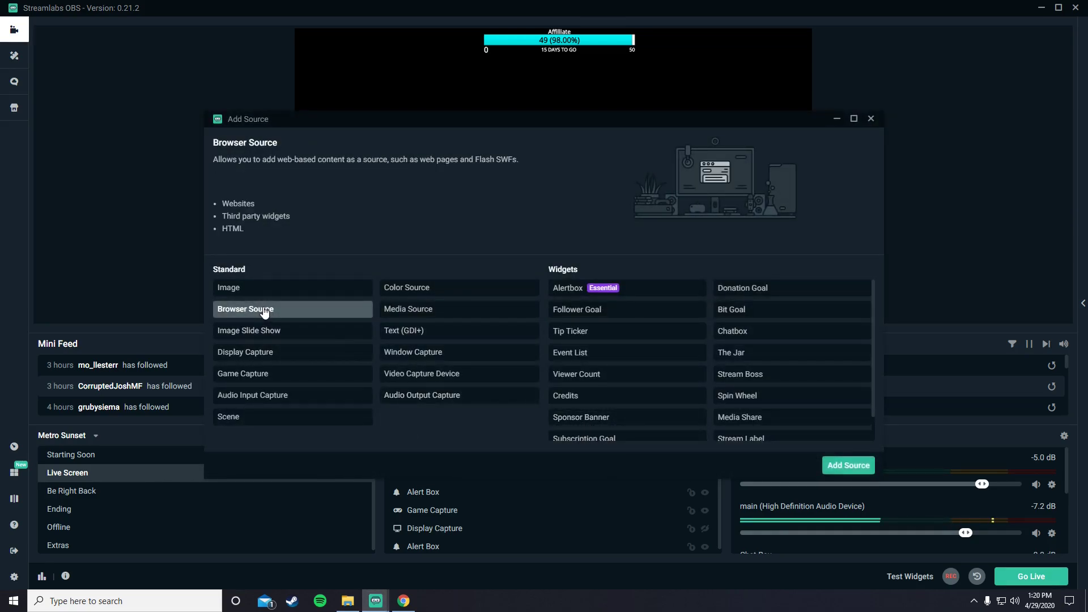
{"action": "left_click", "coordinate": [848, 465]}
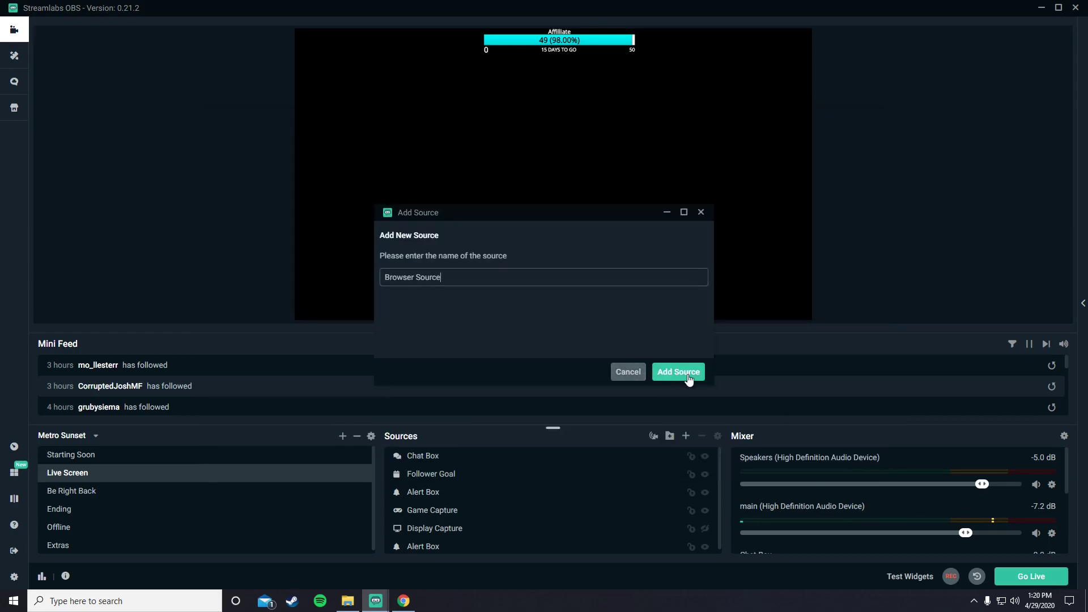
{"action": "key", "text": "ctrl+a"}
{"action": "key", "text": "BackSpace"}
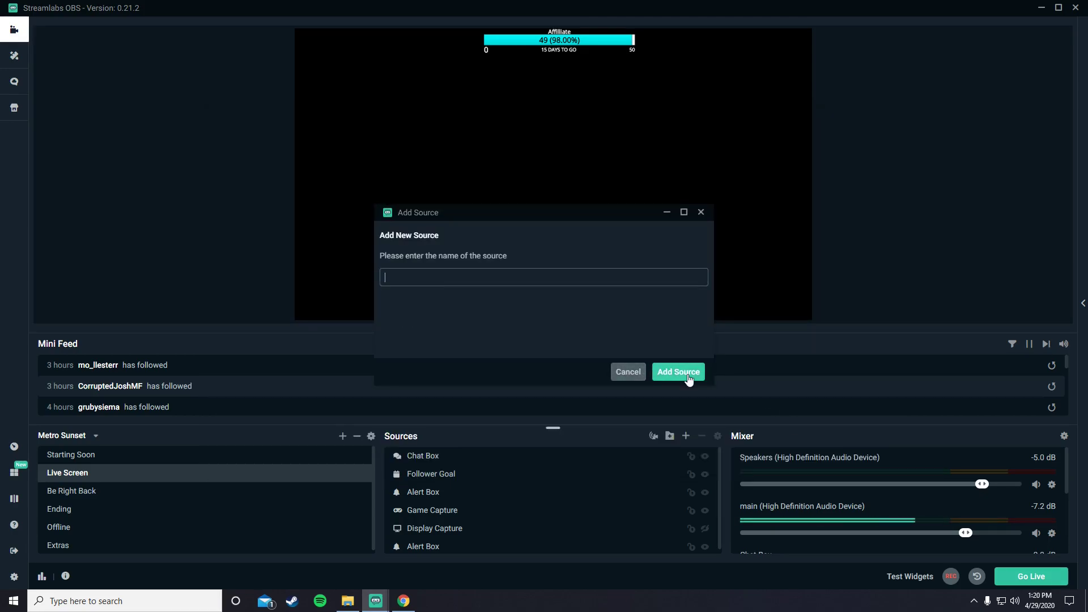
{"action": "type", "text": "bodyc"}
{"action": "type", "text": "am"}
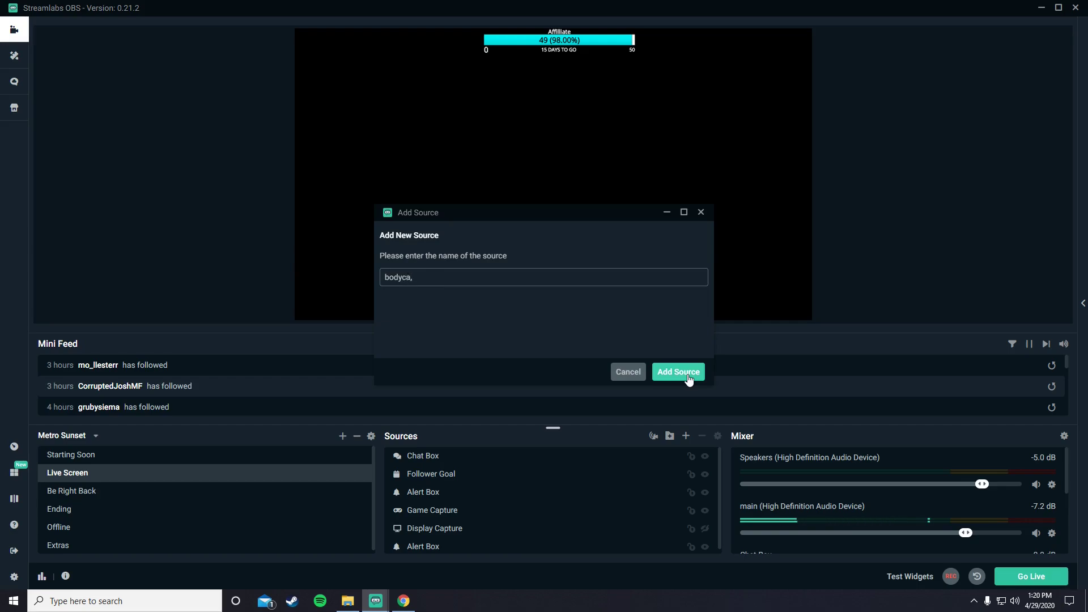
{"action": "left_click", "coordinate": [679, 373]}
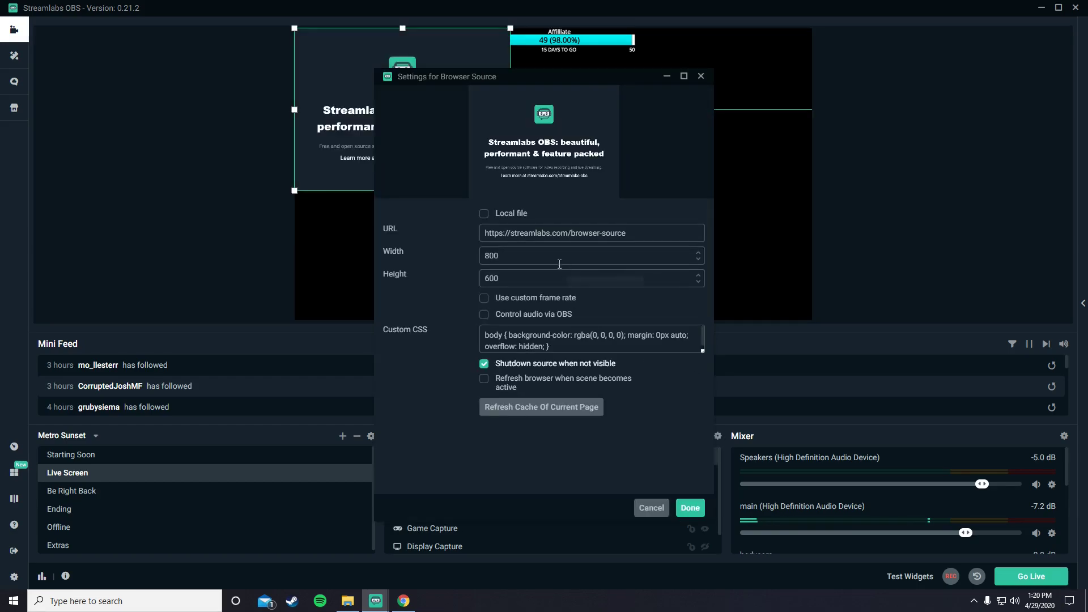
Set bodycam to load the local file Desktop\XION-ChaseCam-master\top-right
{"action": "triple_click", "coordinate": [643, 233]}
{"action": "left_click", "coordinate": [484, 213]}
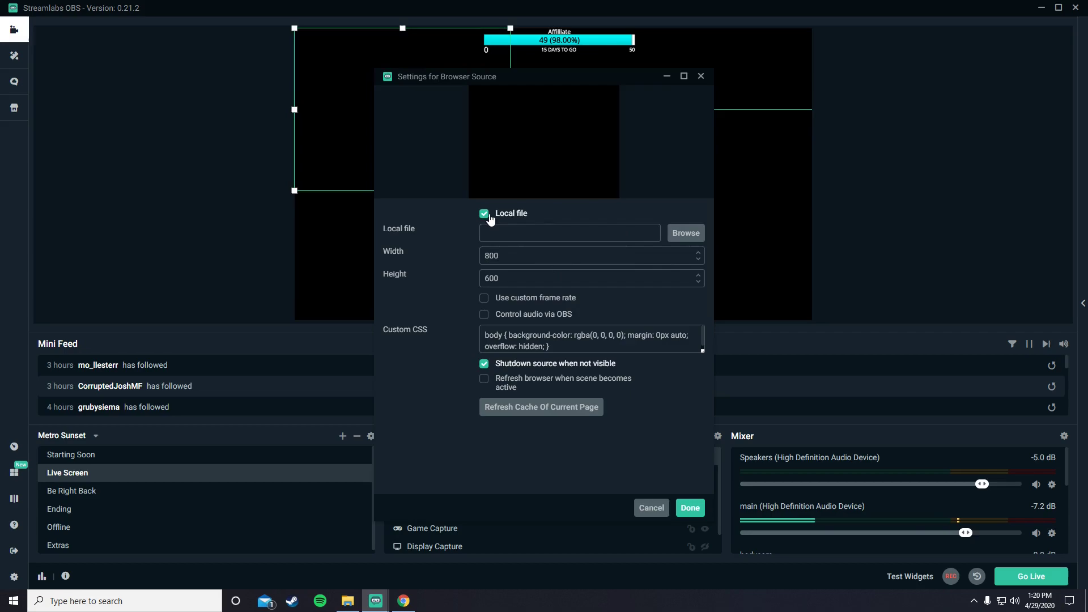
{"action": "left_click", "coordinate": [686, 234]}
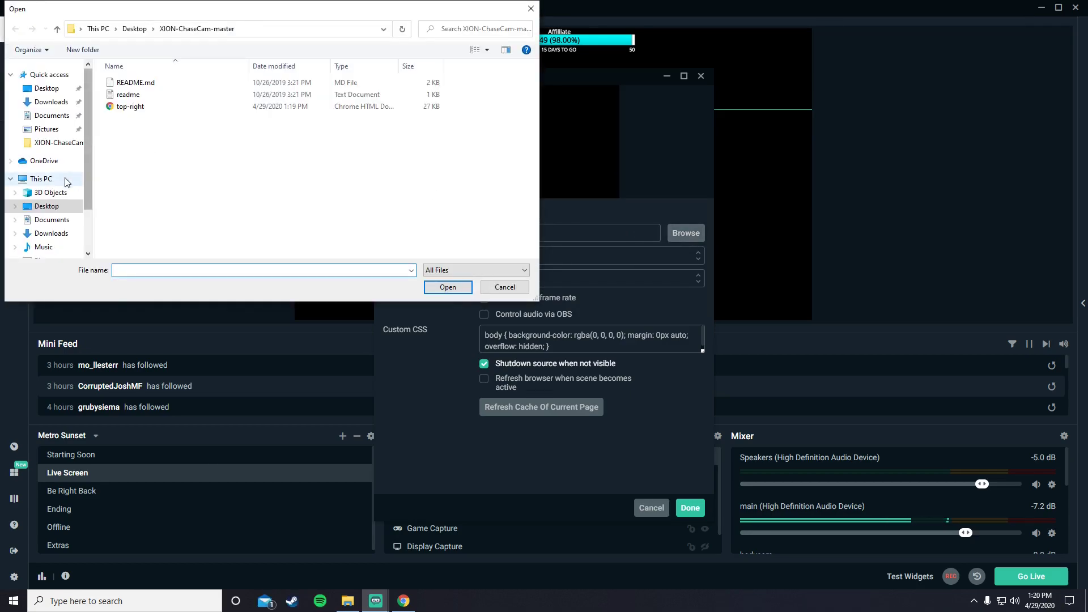
{"action": "left_click", "coordinate": [44, 89]}
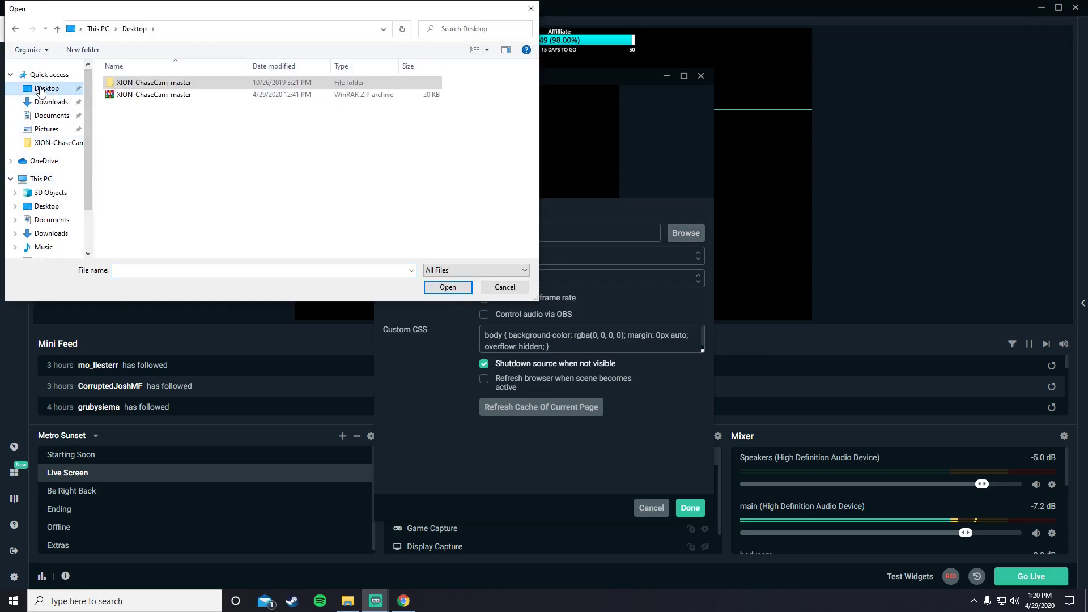
{"action": "double_click", "coordinate": [126, 84]}
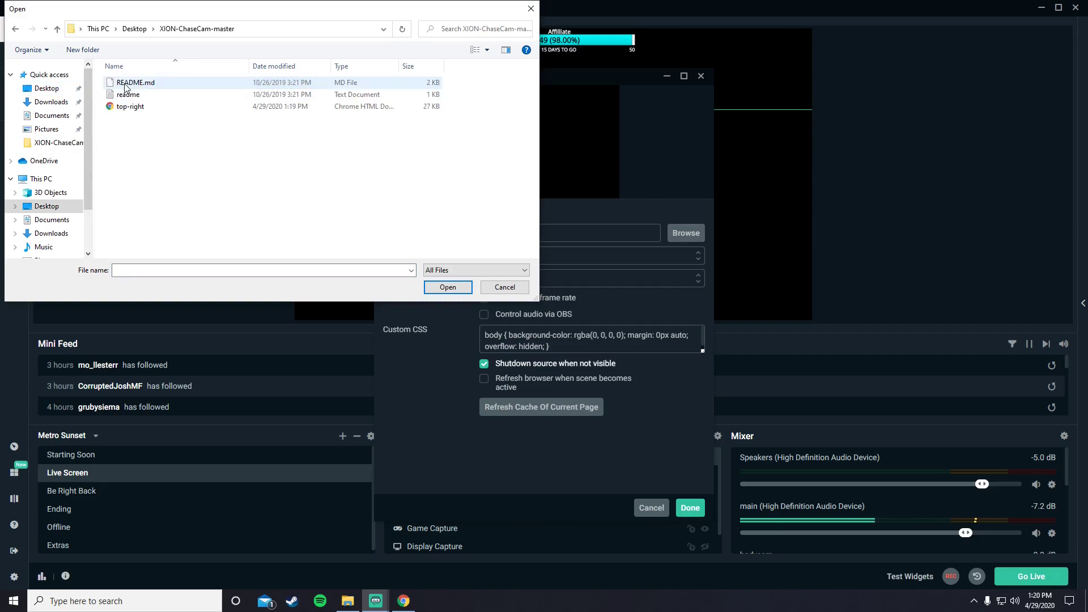
{"action": "double_click", "coordinate": [142, 108]}
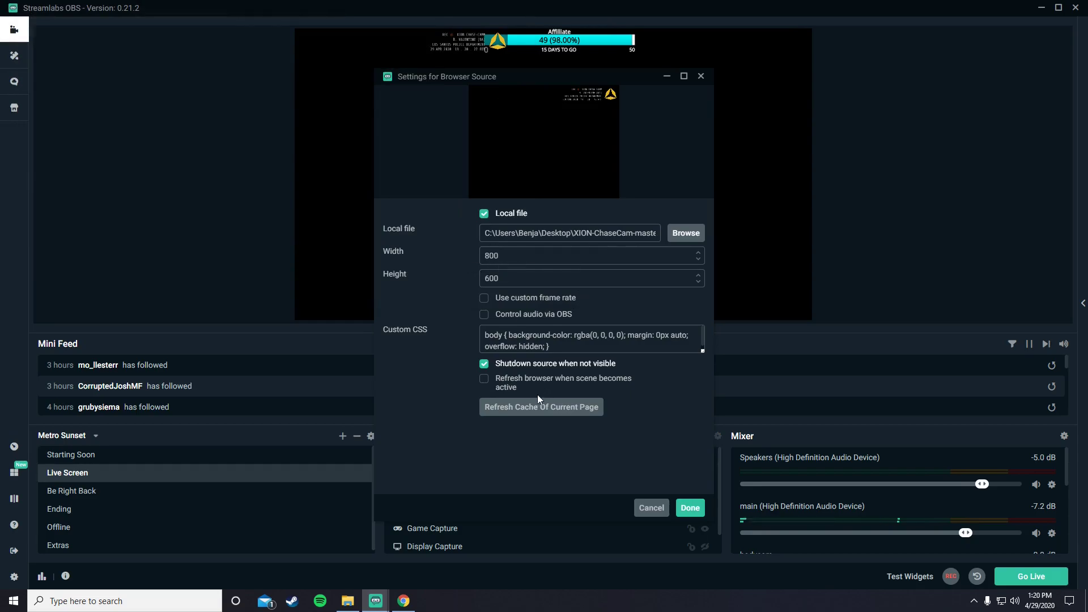
Confirm the bodycam settings, then drag its overlay to the preview's top-right and enlarge it
{"action": "left_click", "coordinate": [689, 507]}
{"action": "left_click_drag", "start_coordinate": [466, 47], "coordinate": [768, 46]}
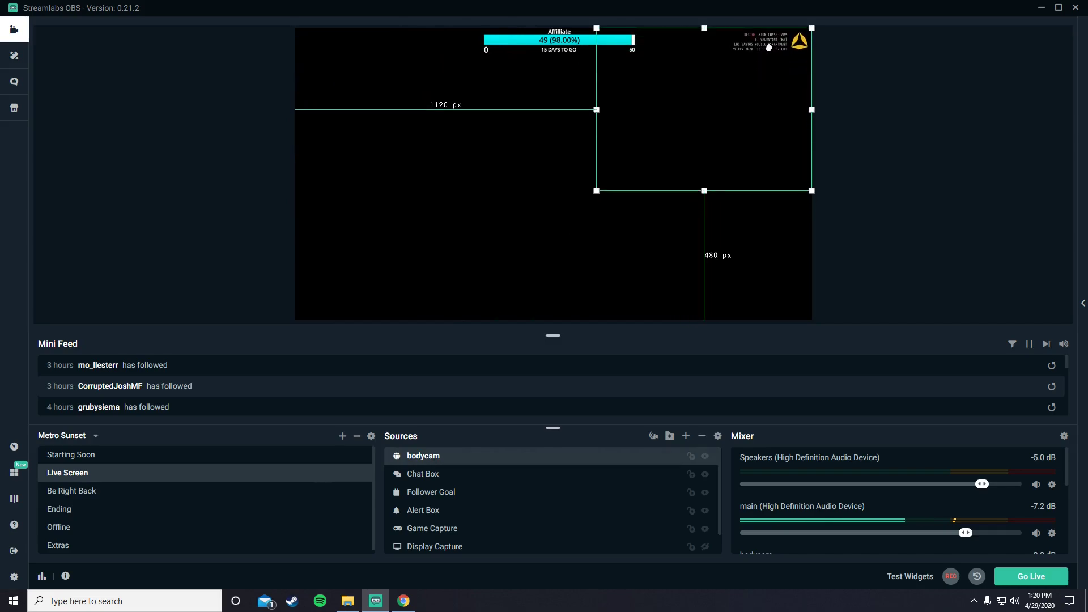
{"action": "left_click_drag", "start_coordinate": [596, 191], "coordinate": [507, 243]}
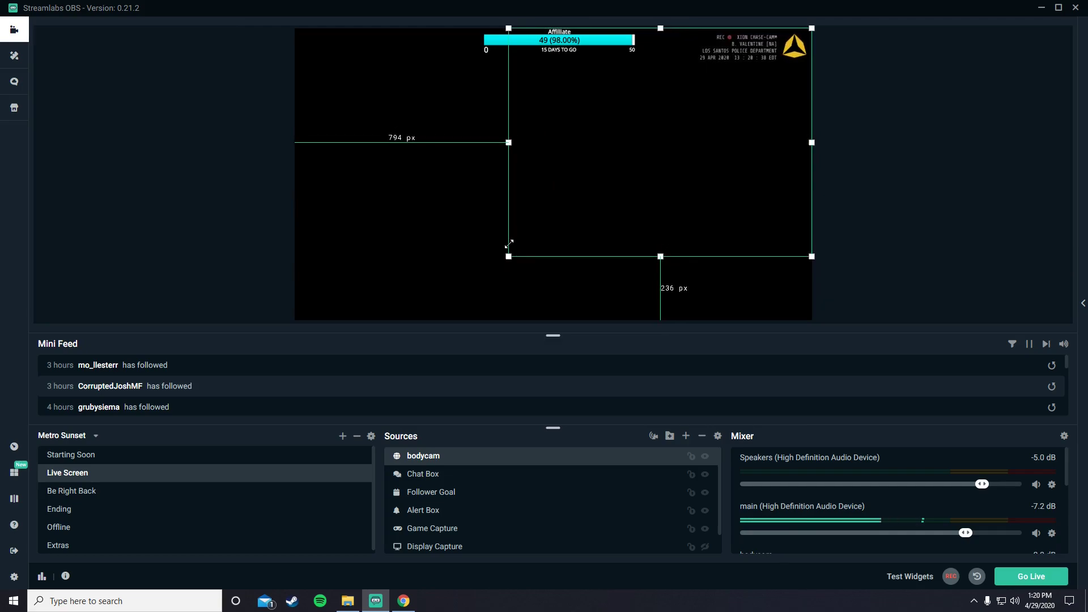
{"action": "left_click", "coordinate": [398, 235]}
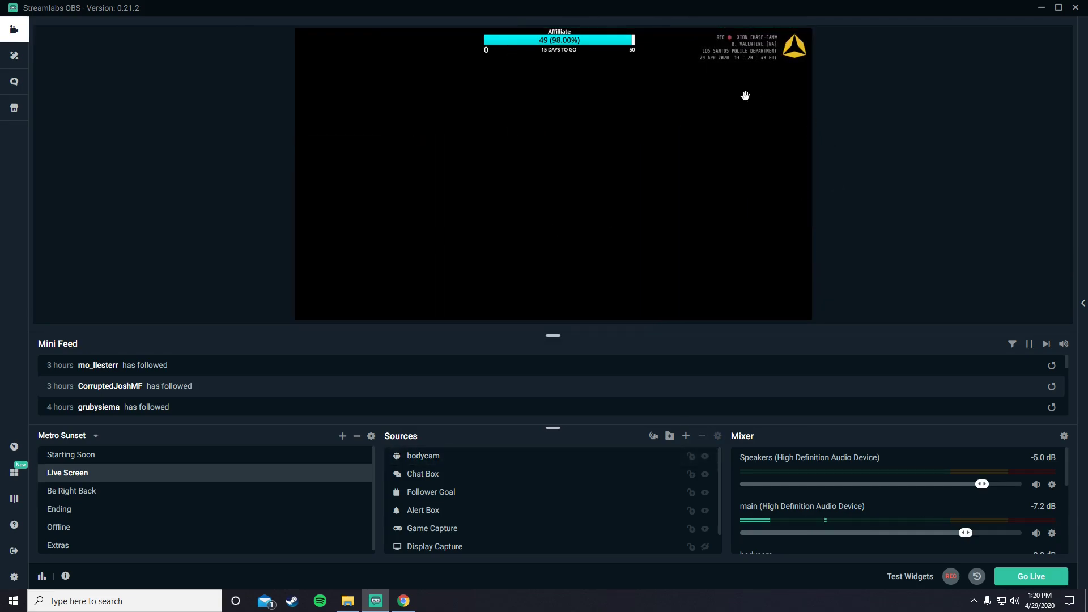